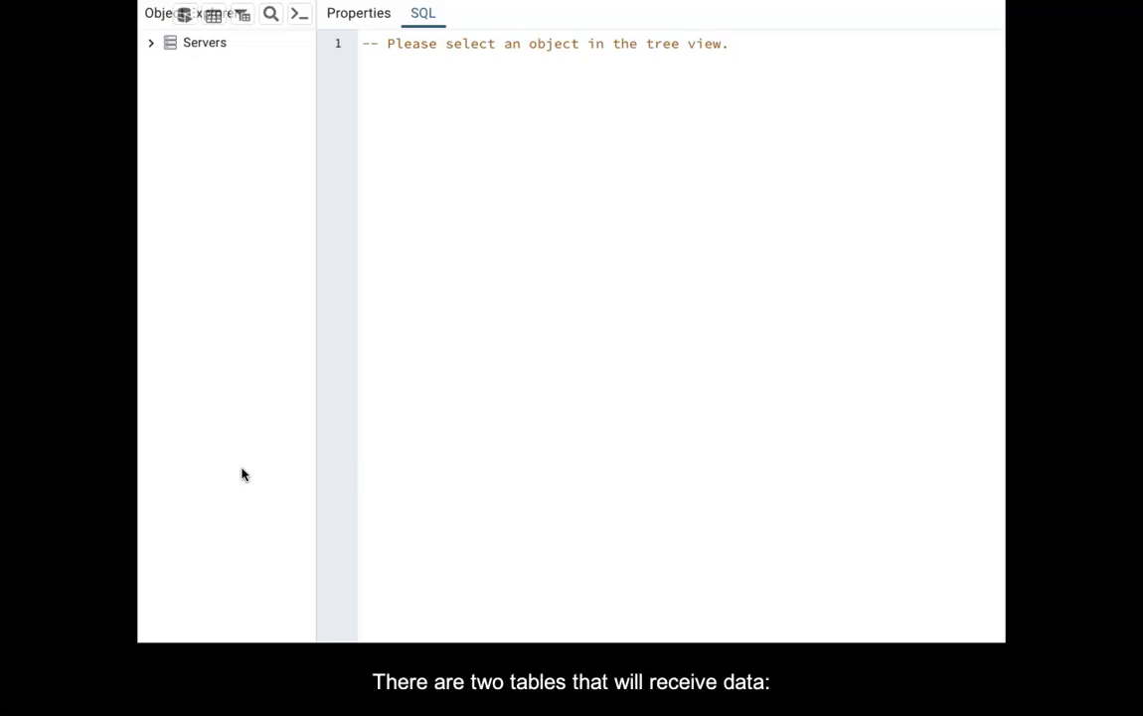
# Connect to the render server and browse down to the demo234 public schema's tables
pyautogui.click(151, 45)
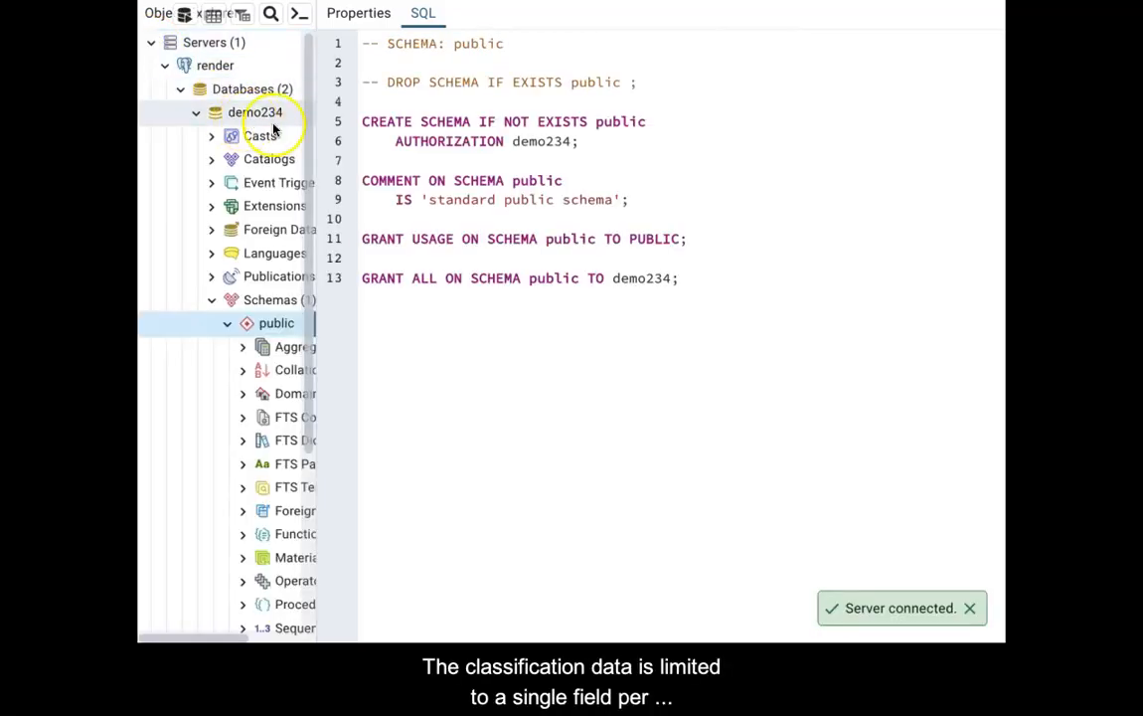
pyautogui.scroll(-5, 260, 434)
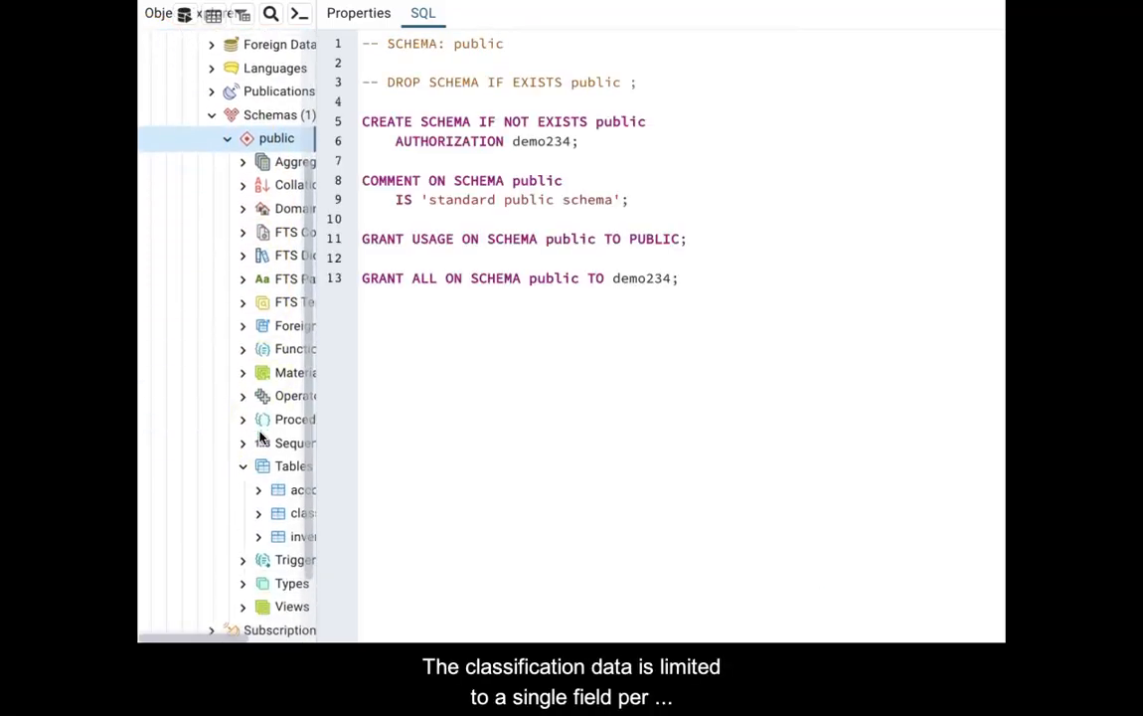
pyautogui.scroll(-1, 261, 435)
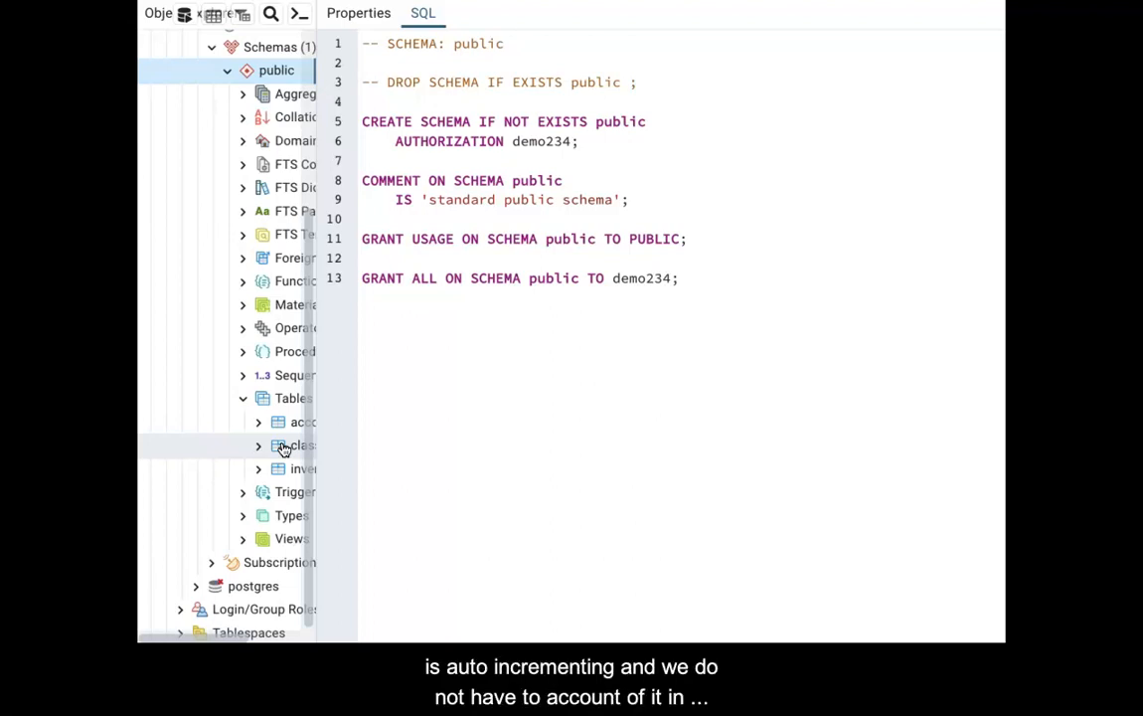
# Show the classification table's CREATE TABLE definition with its identity ID and name column
pyautogui.click(284, 449)
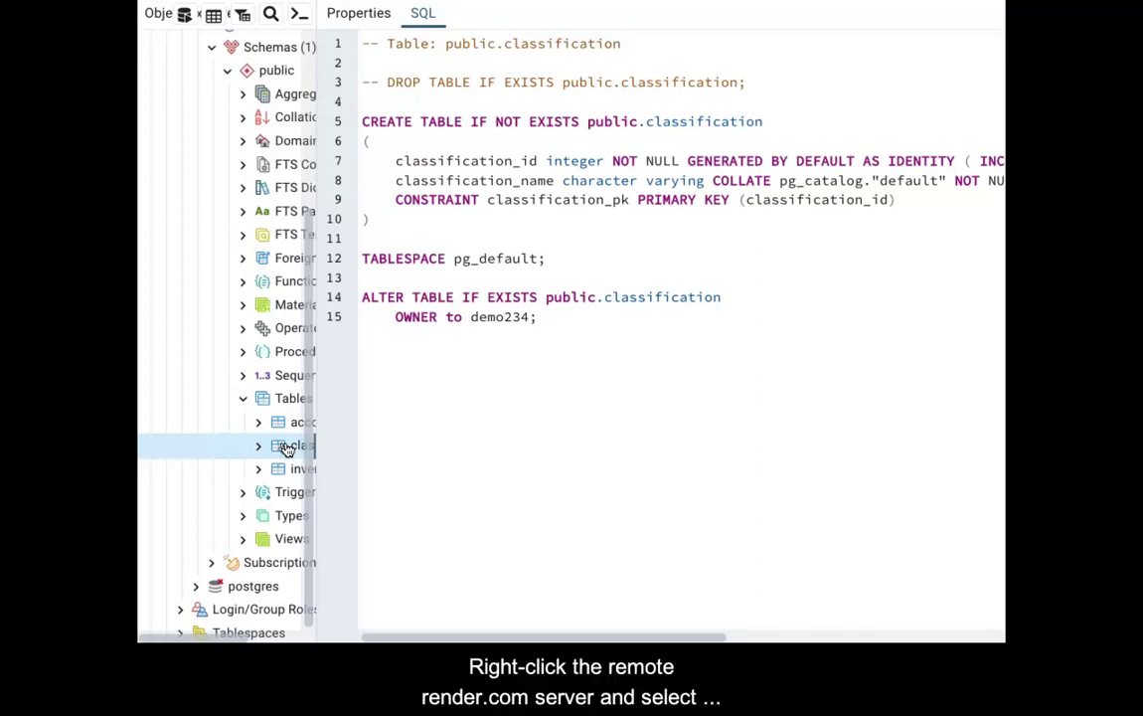
pyautogui.click(357, 428)
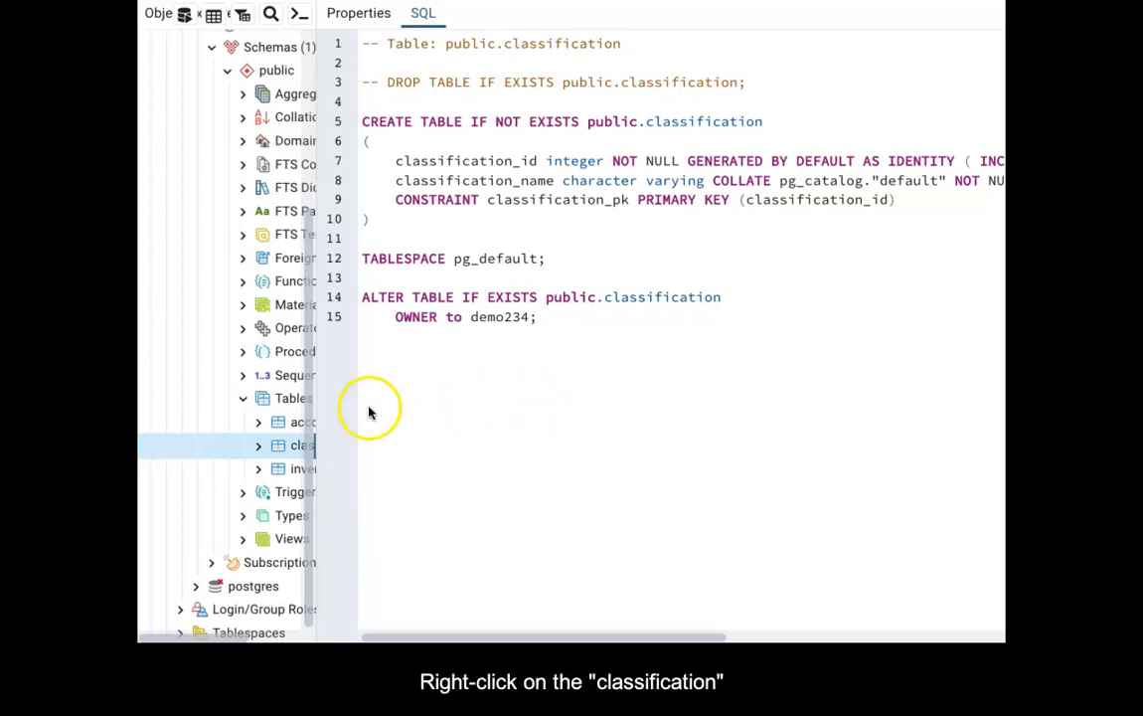
# Insert the names Custom, Sport, SUV, Truck and Sedan into classification via the Query Tool
pyautogui.rightClick(288, 450)
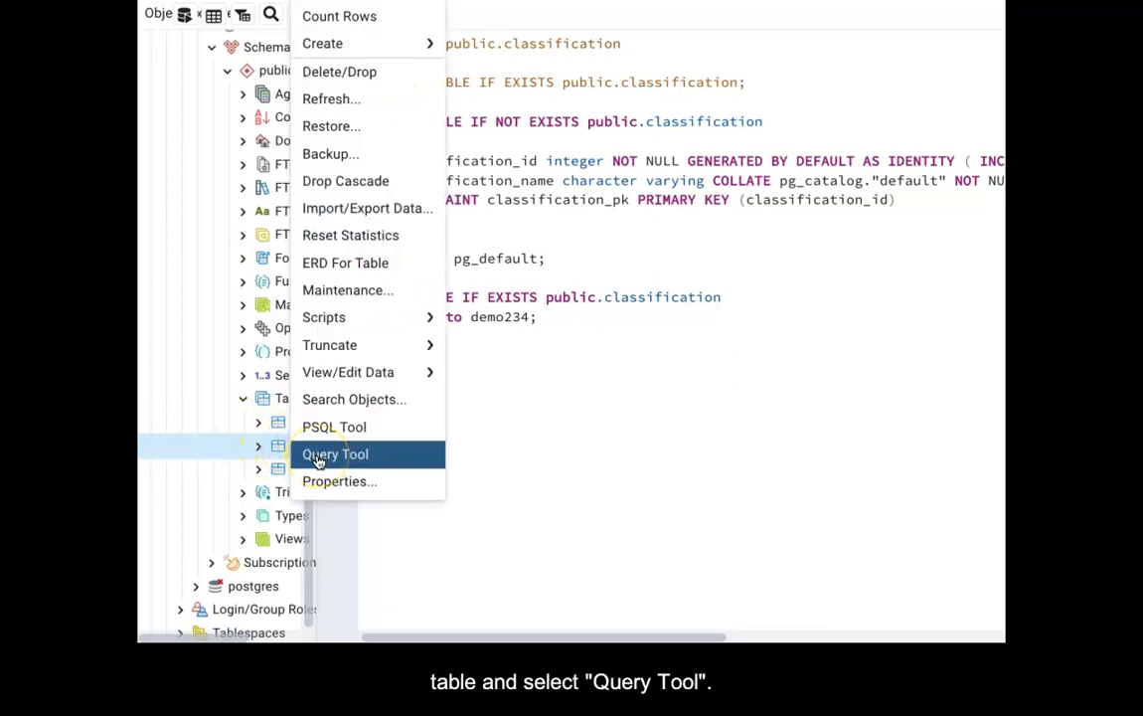
pyautogui.click(316, 456)
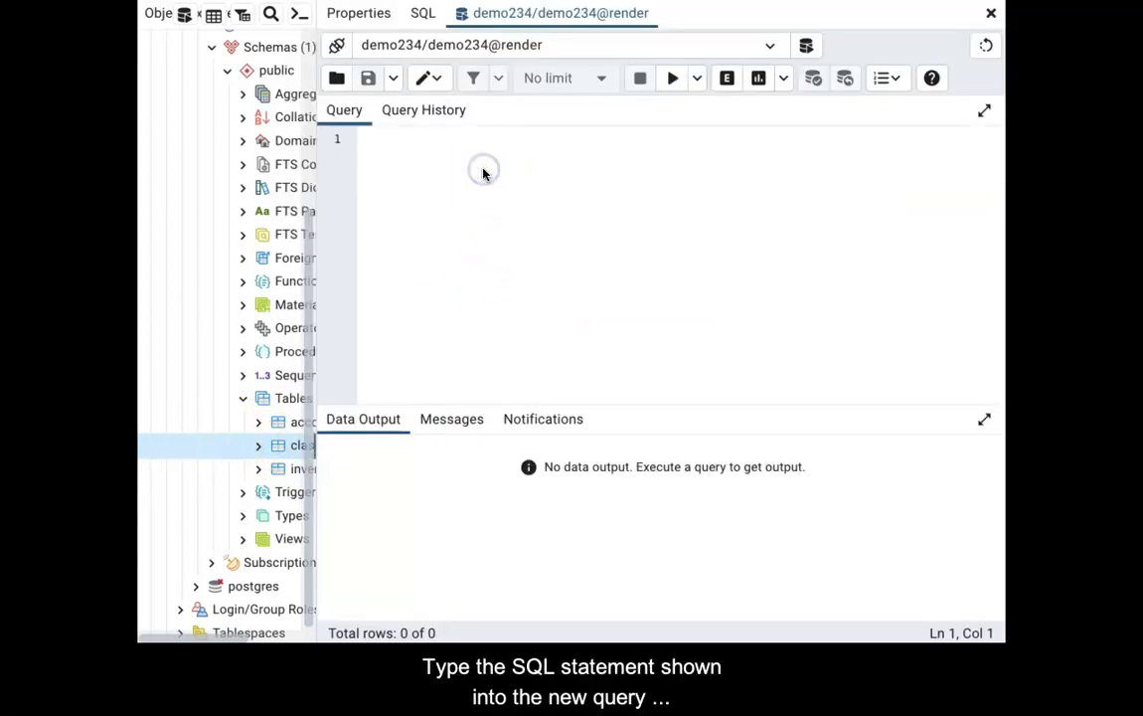
pyautogui.write("INSERT INTO public.classification (classification_name) VALUES ('Custom'),   ('Sport'),   ('SUV'),   ('Truck'),   ('Sedan');")
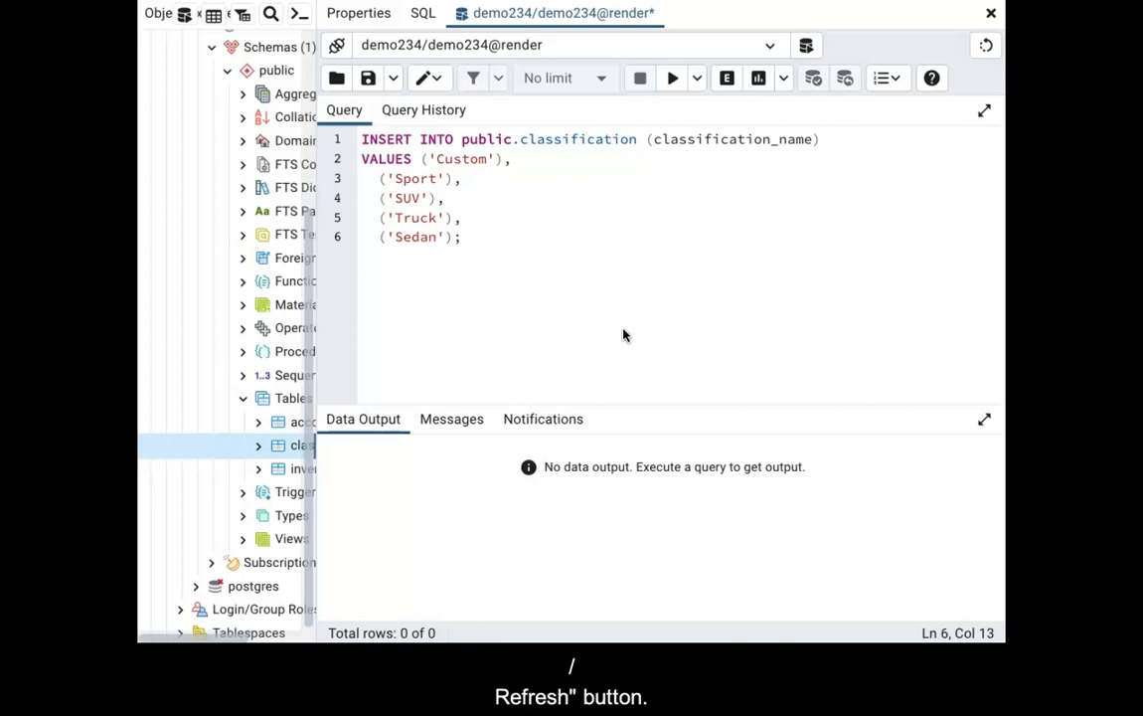
pyautogui.click(672, 78)
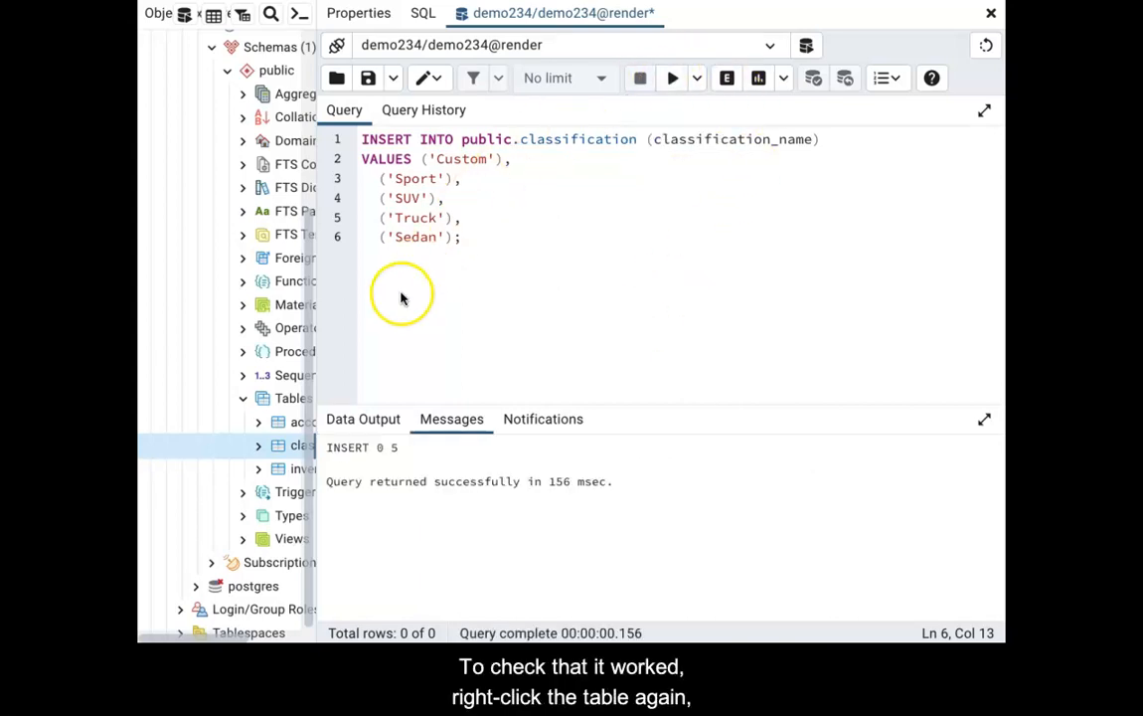
# View all rows of classification, confirming IDs 1–5 Custom through Sedan in an enlarged results grid
pyautogui.rightClick(289, 447)
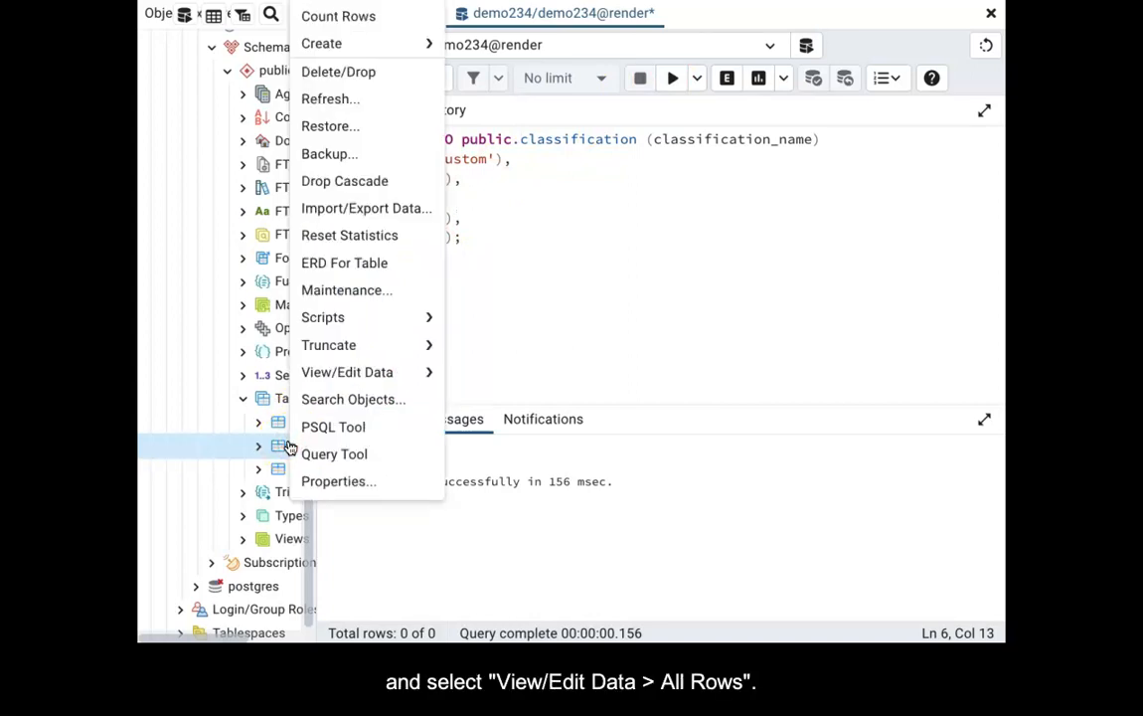
pyautogui.click(353, 376)
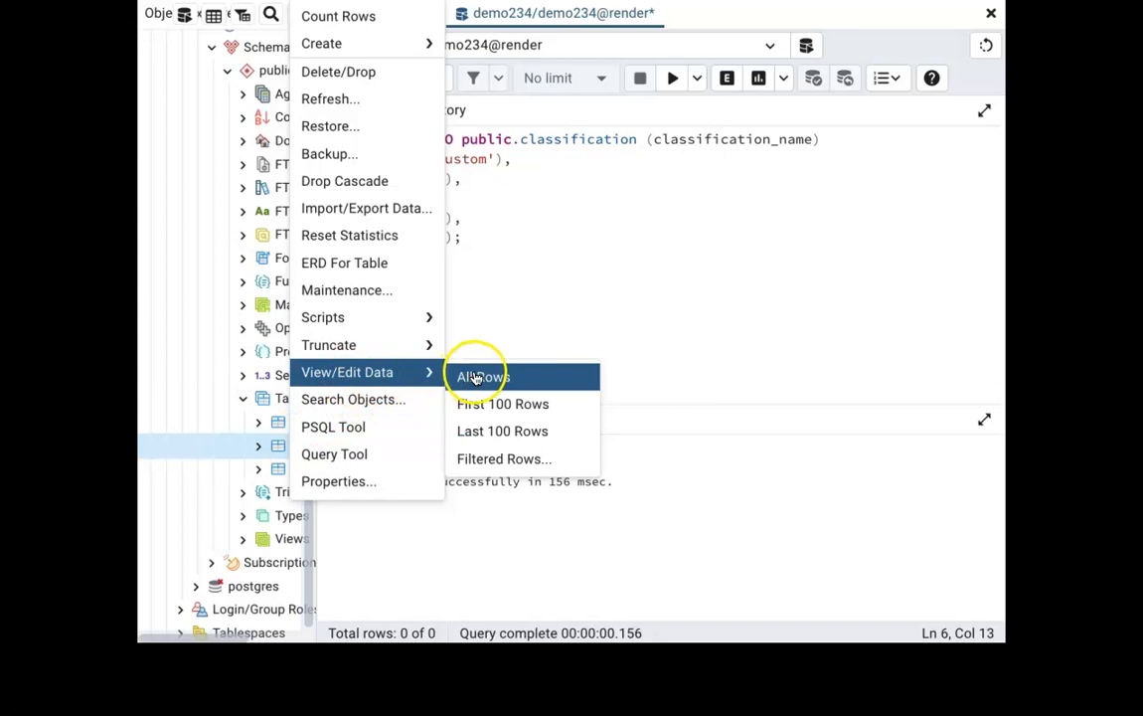
pyautogui.click(476, 378)
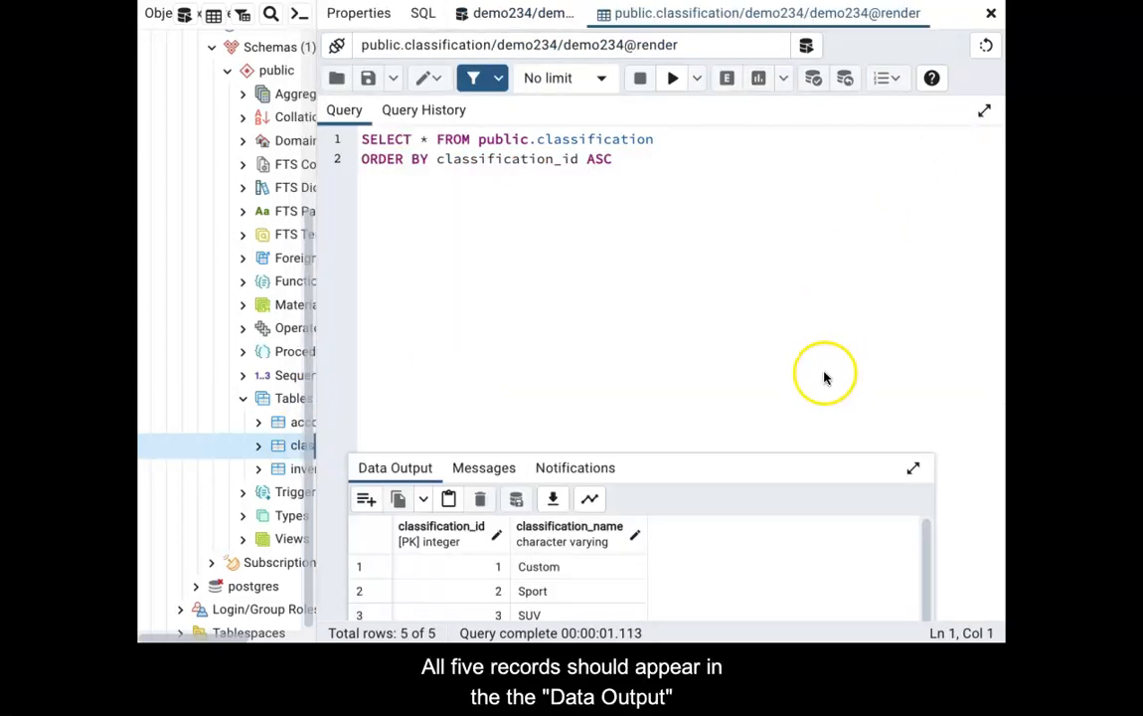
pyautogui.click(912, 475)
pyautogui.moveTo(912, 475); pyautogui.dragTo(802, 408)
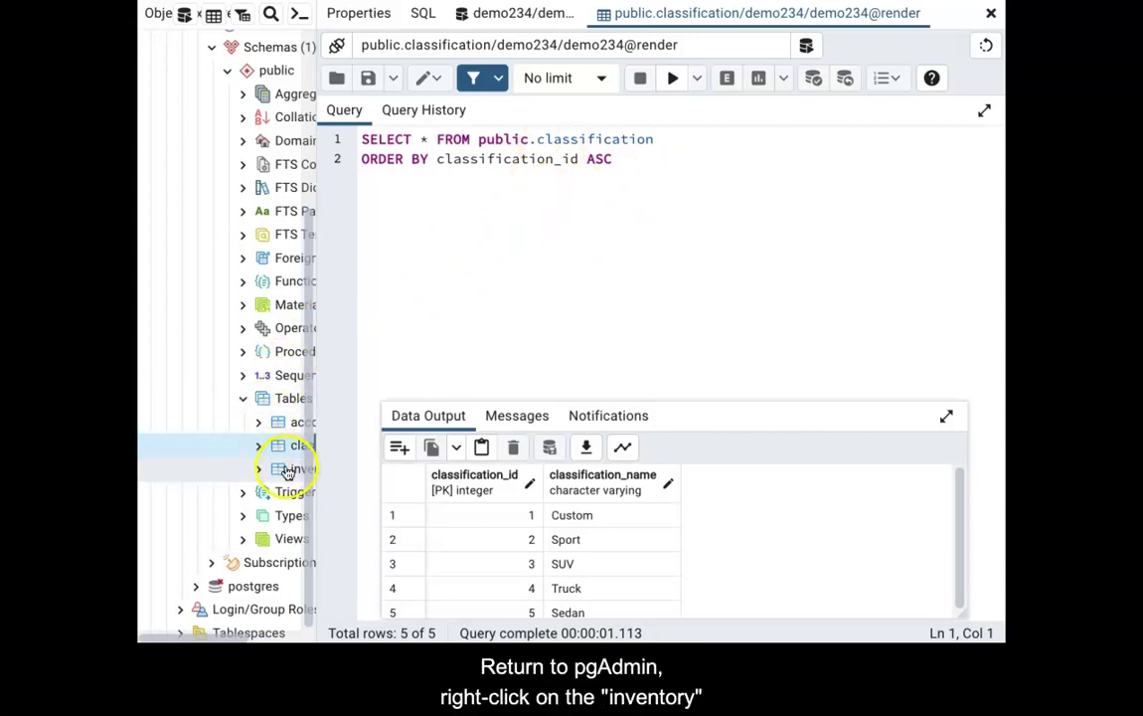
# Paste and run the INSERT adding fifteen vehicle rows into the inventory table
pyautogui.rightClick(287, 469)
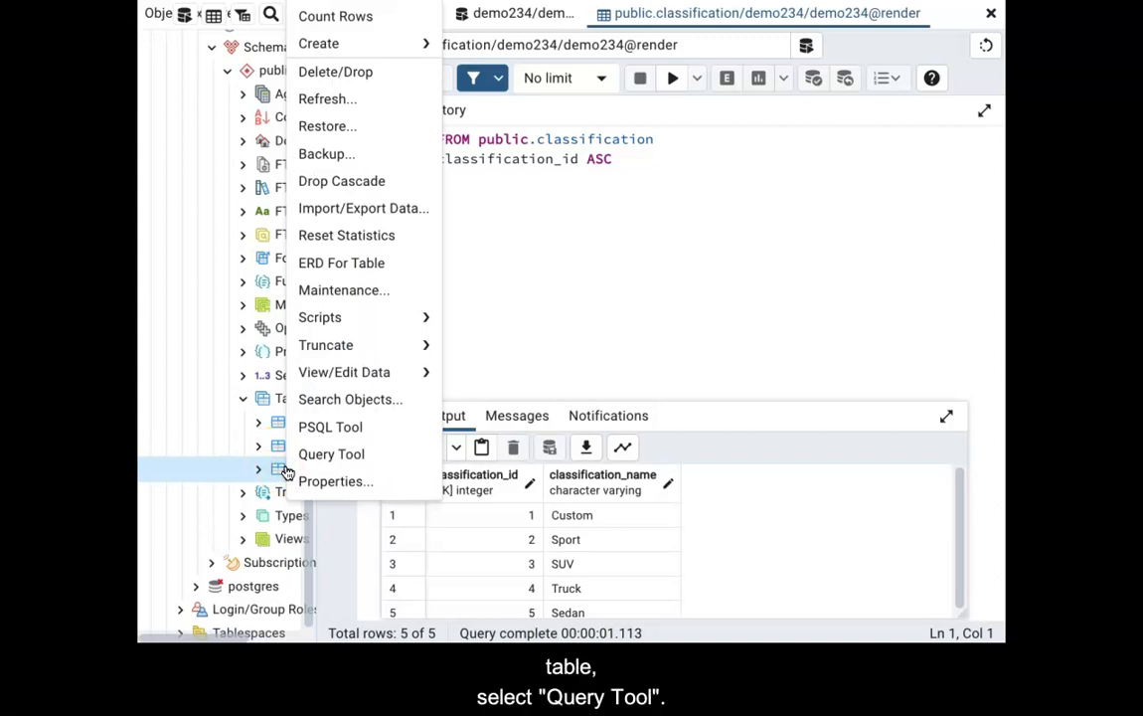
pyautogui.click(330, 456)
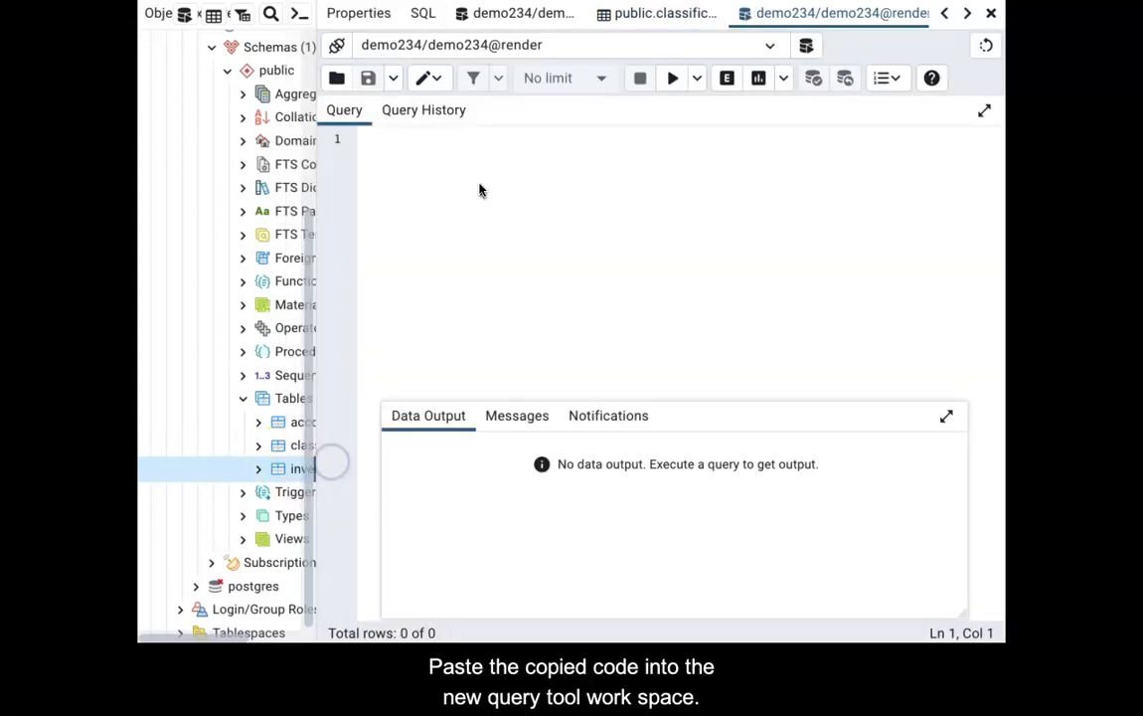
pyautogui.click(463, 145)
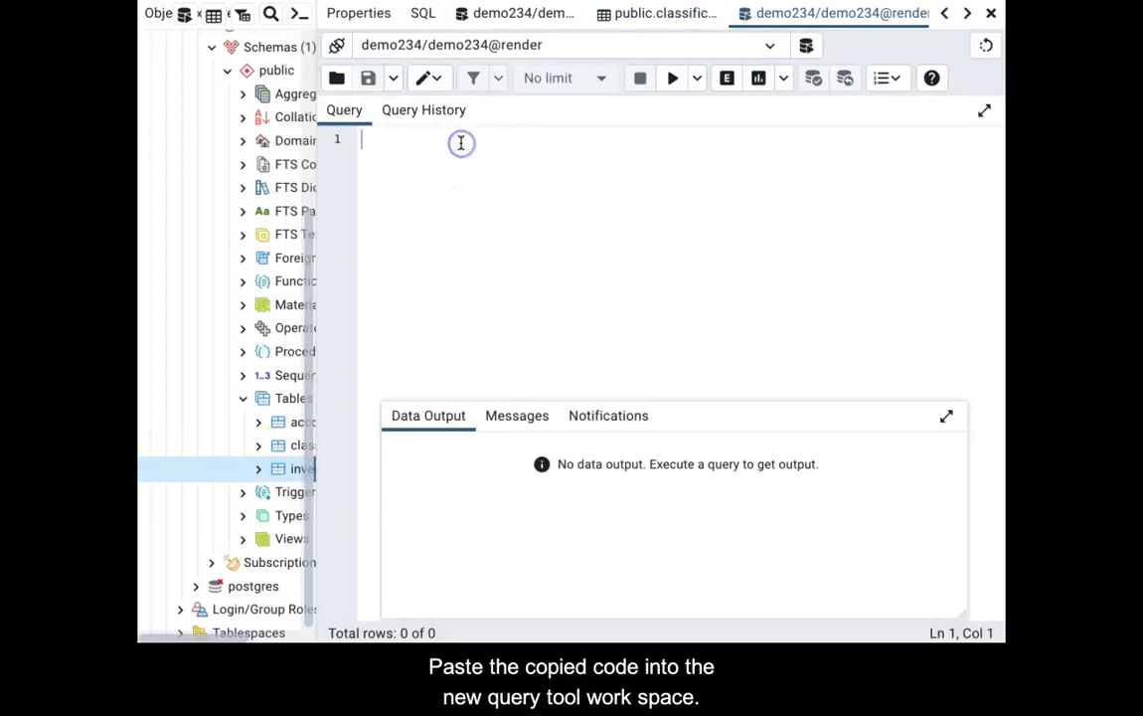
pyautogui.hotkey('ctrl', 'v')
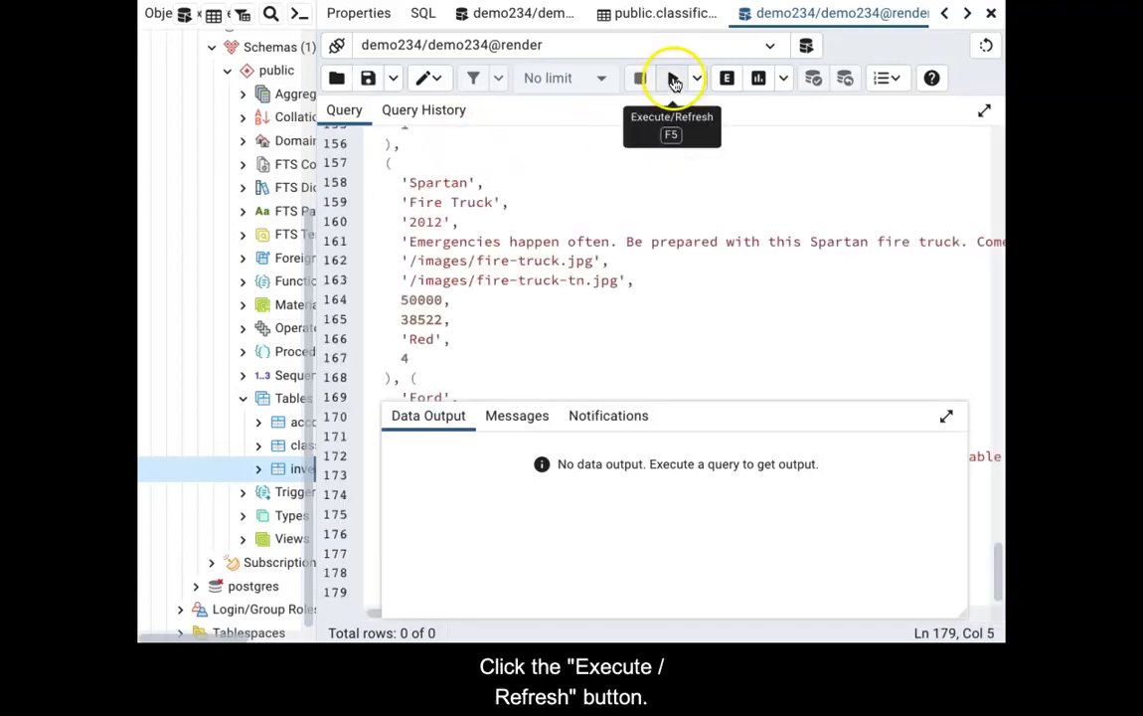
pyautogui.click(674, 82)
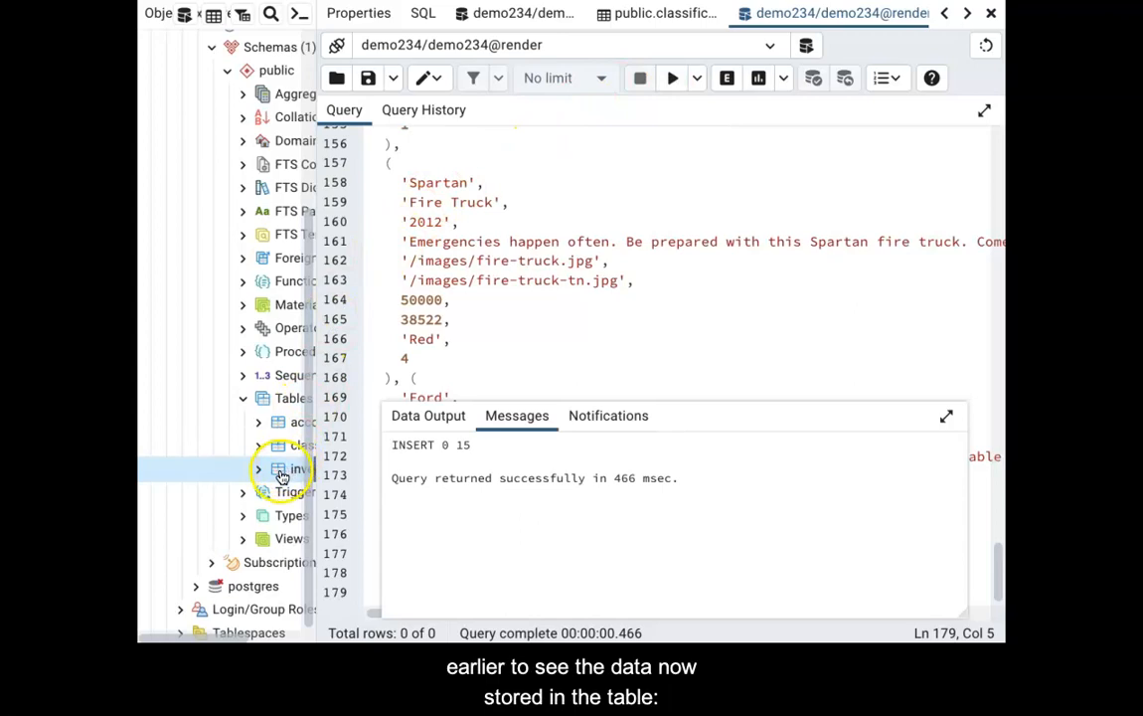
# View all inventory rows, confirming the 15 vehicles from Chevy Camaro to Ford Crown Victoria
pyautogui.rightClick(282, 476)
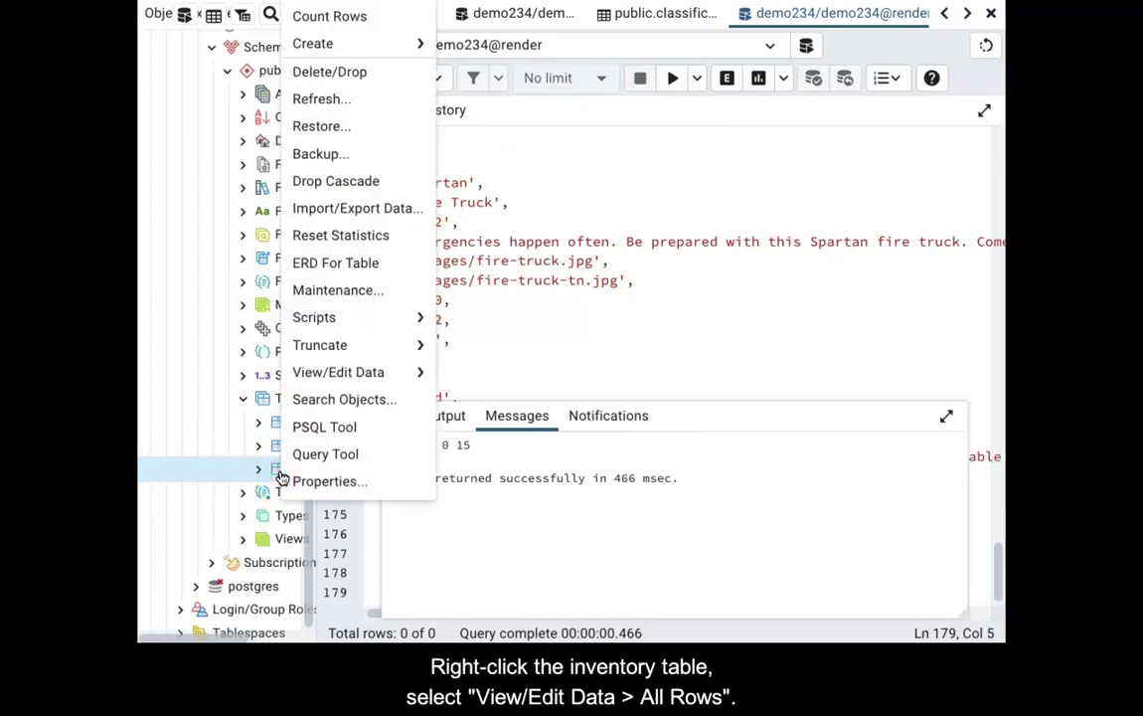
pyautogui.moveTo(338, 372)
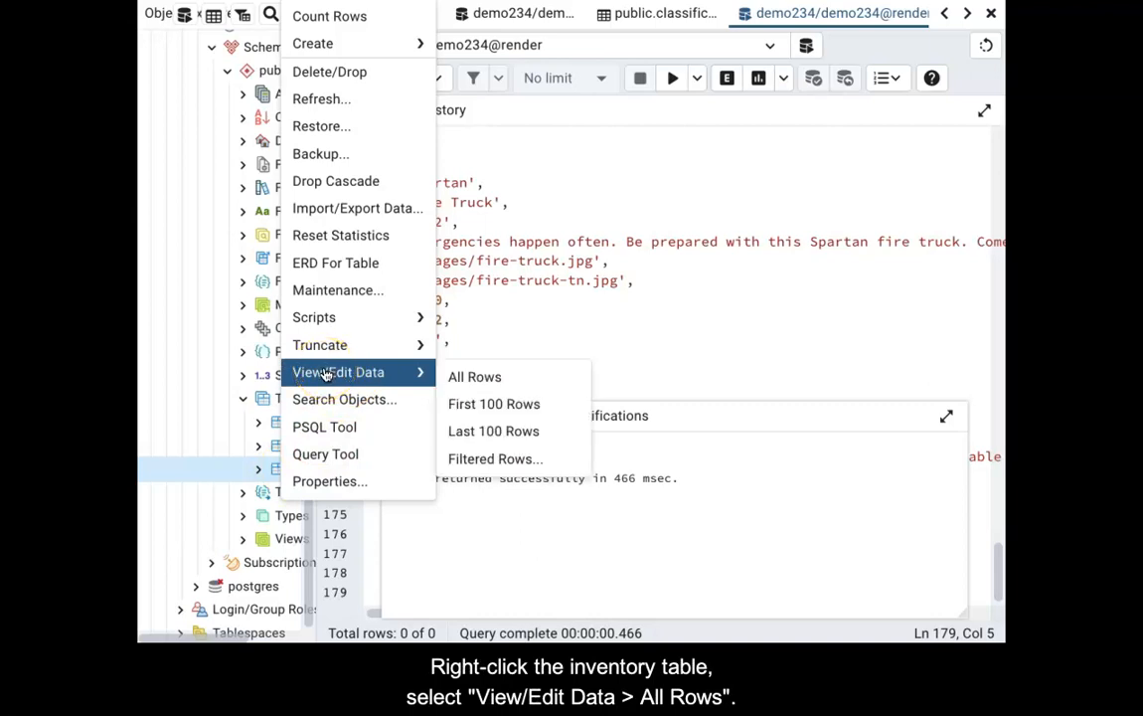
pyautogui.click(477, 377)
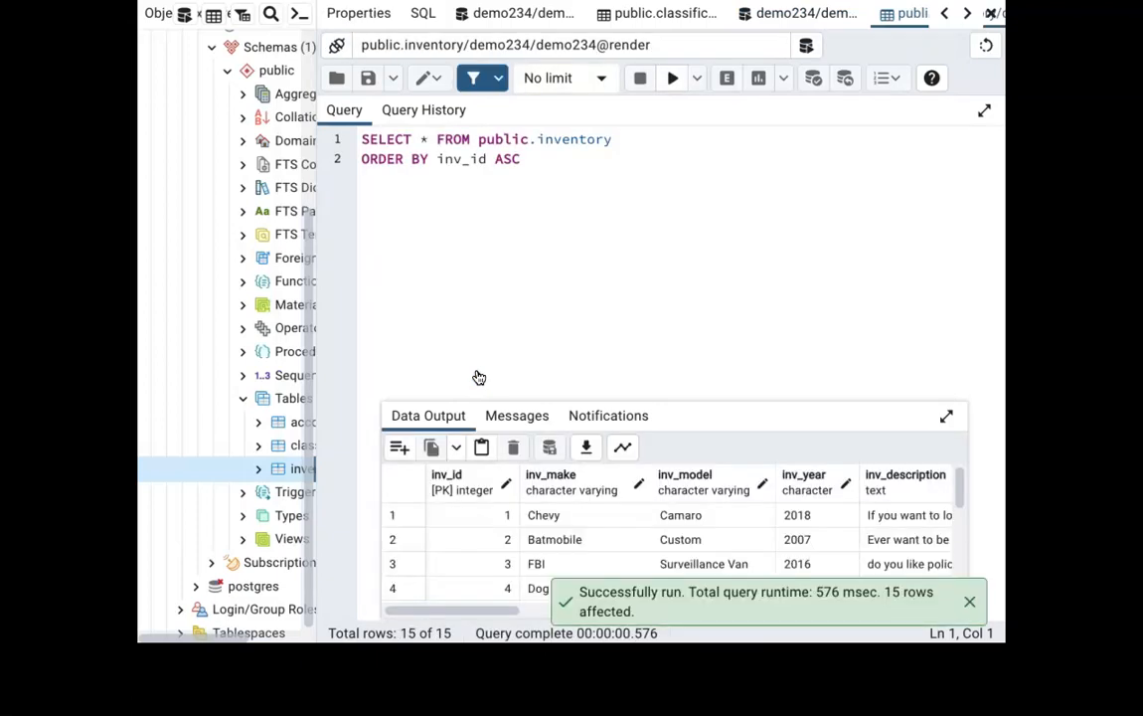
pyautogui.click(947, 415)
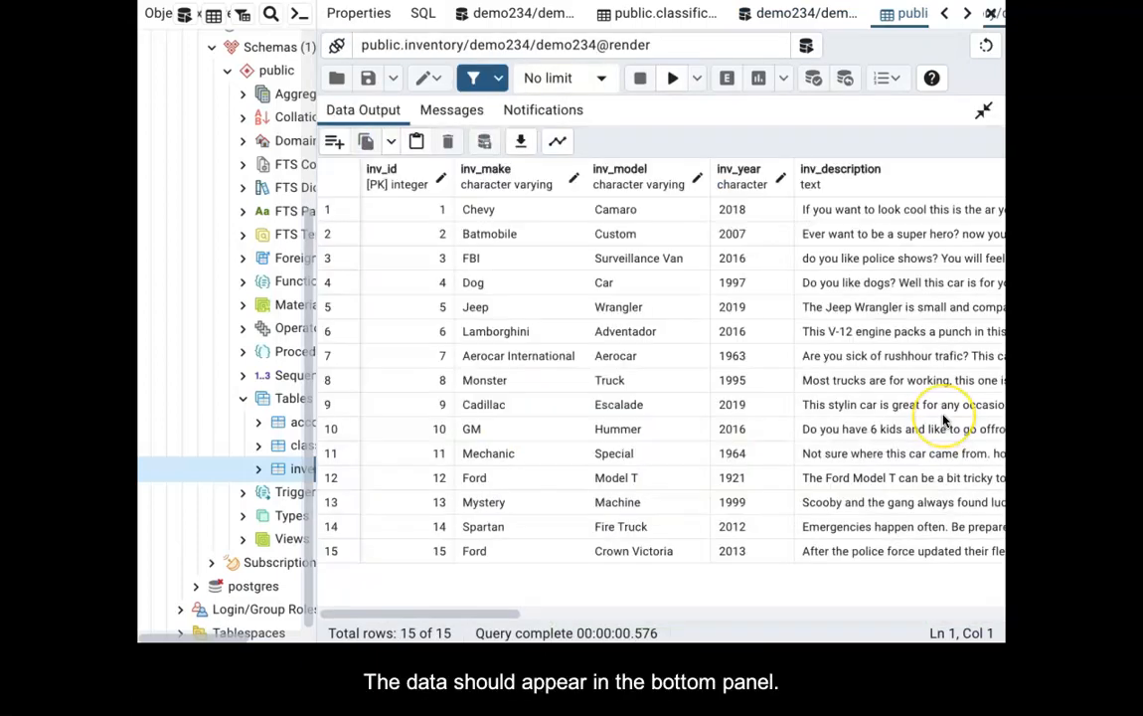
pyautogui.click(984, 112)
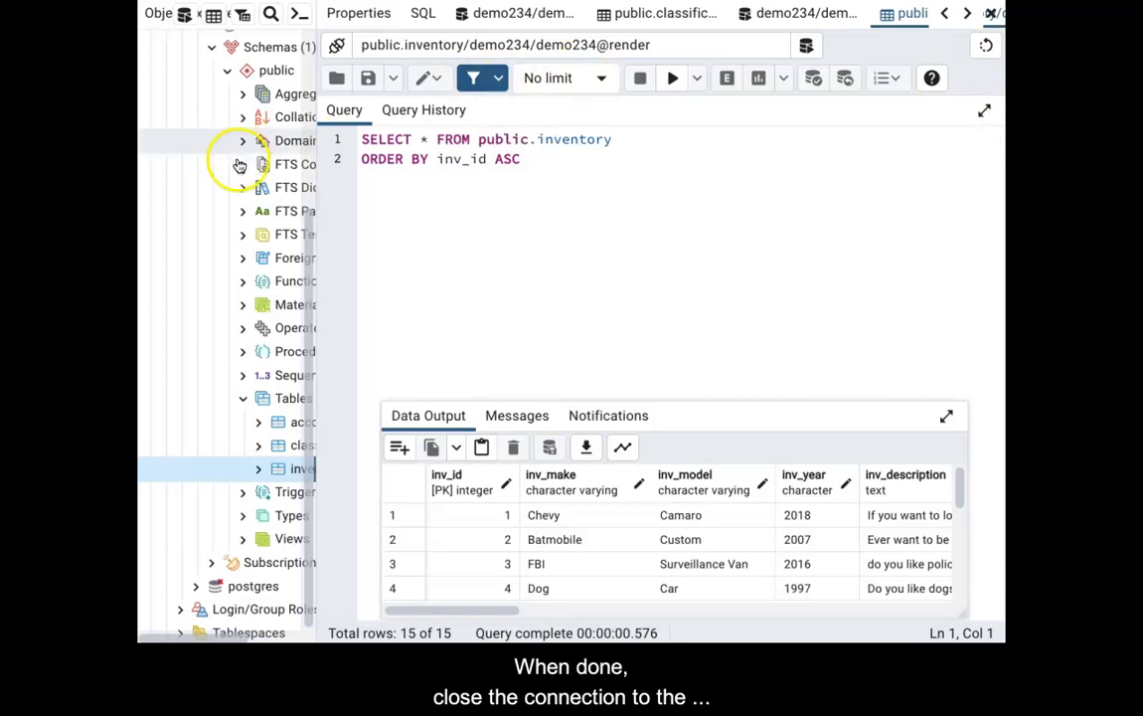
pyautogui.scroll(5, 235, 165)
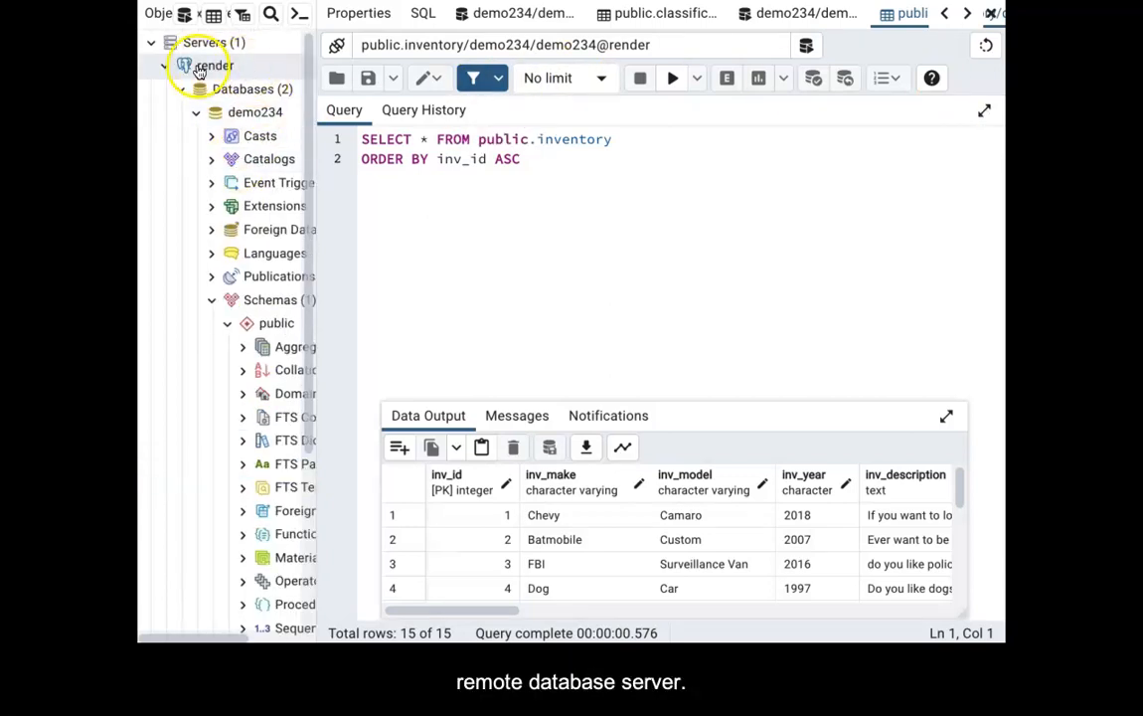